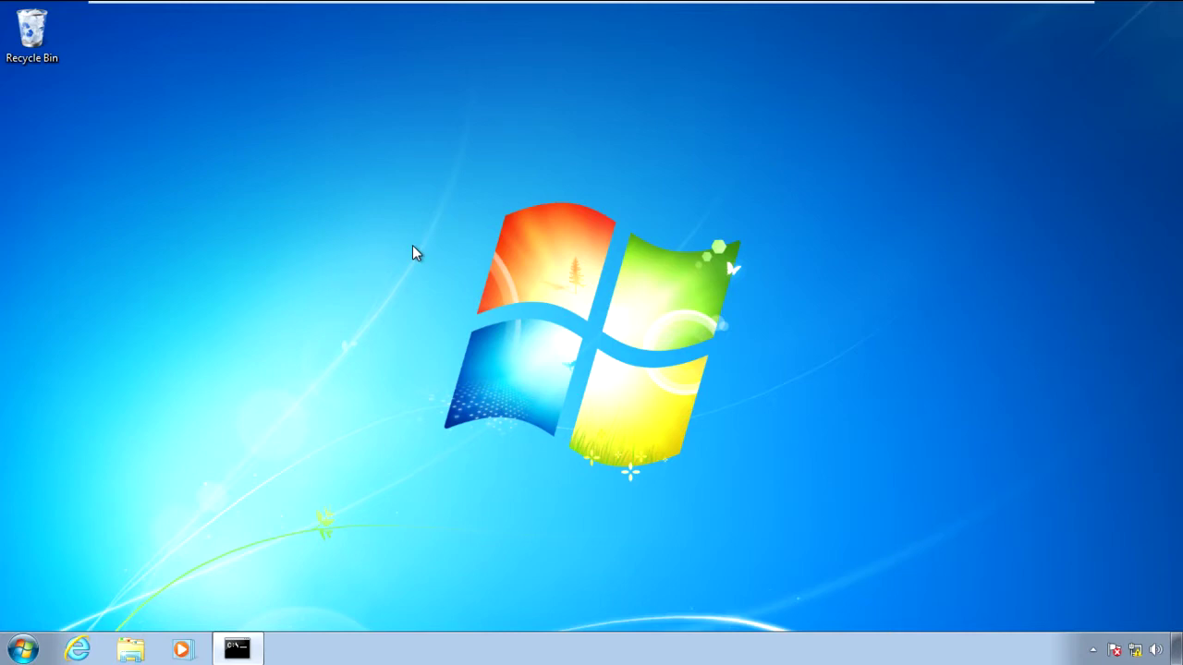
Launch SonicWALL Global VPN Client and view its general options
click(25, 651)
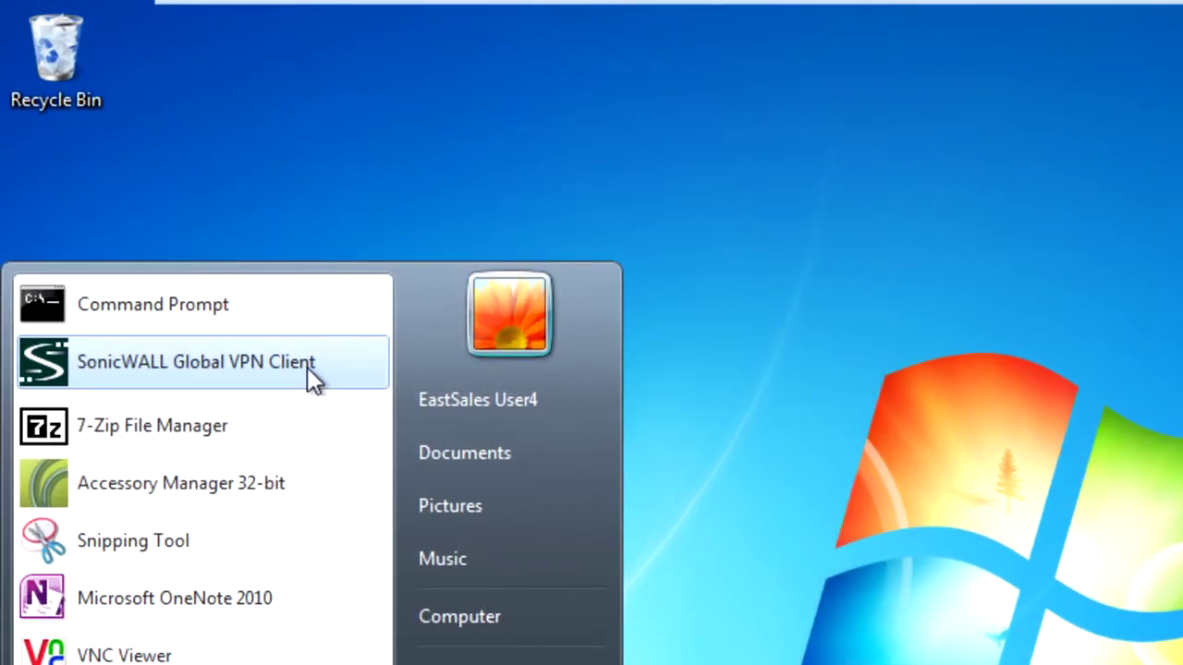
click(242, 314)
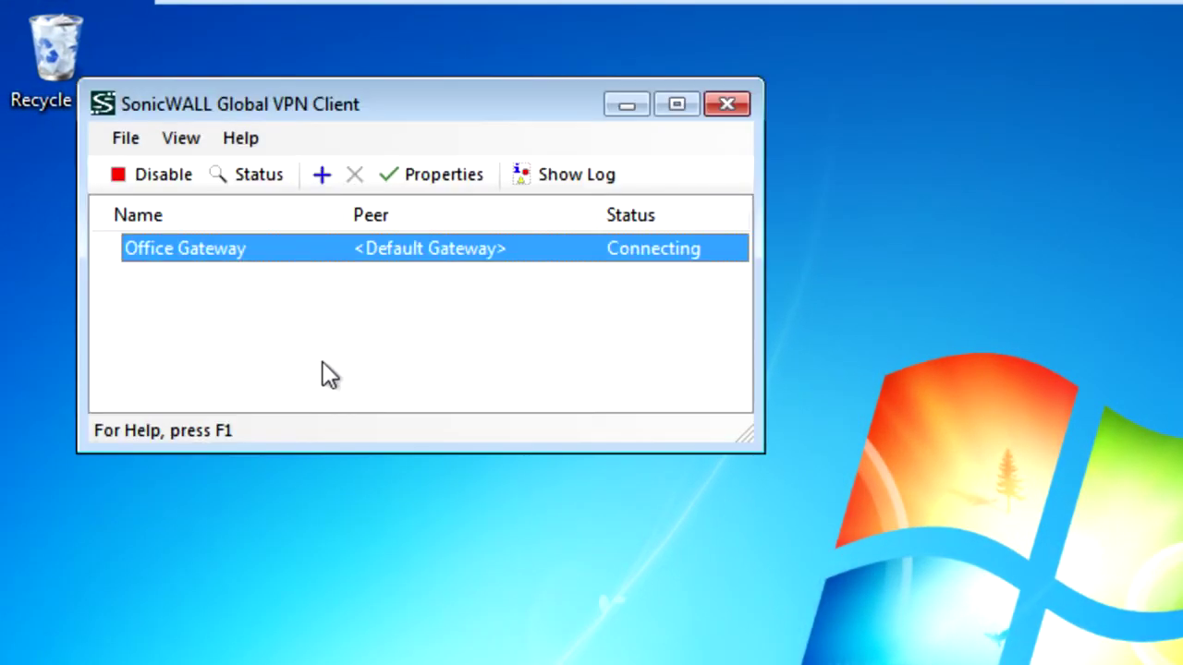
click(190, 136)
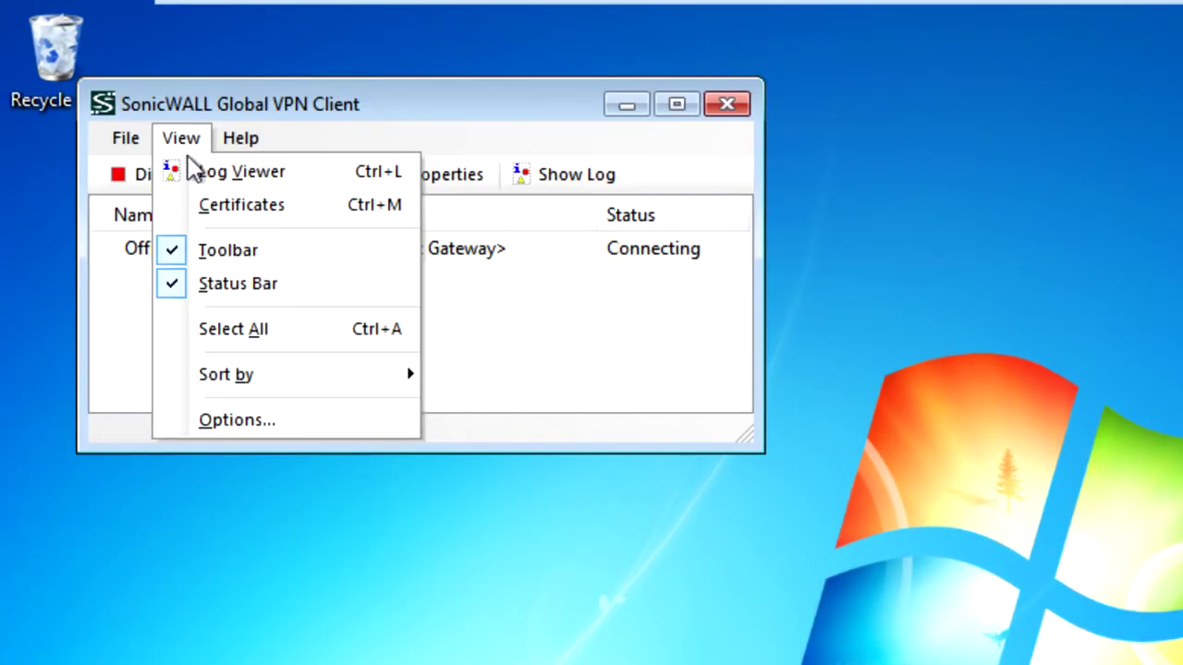
click(237, 420)
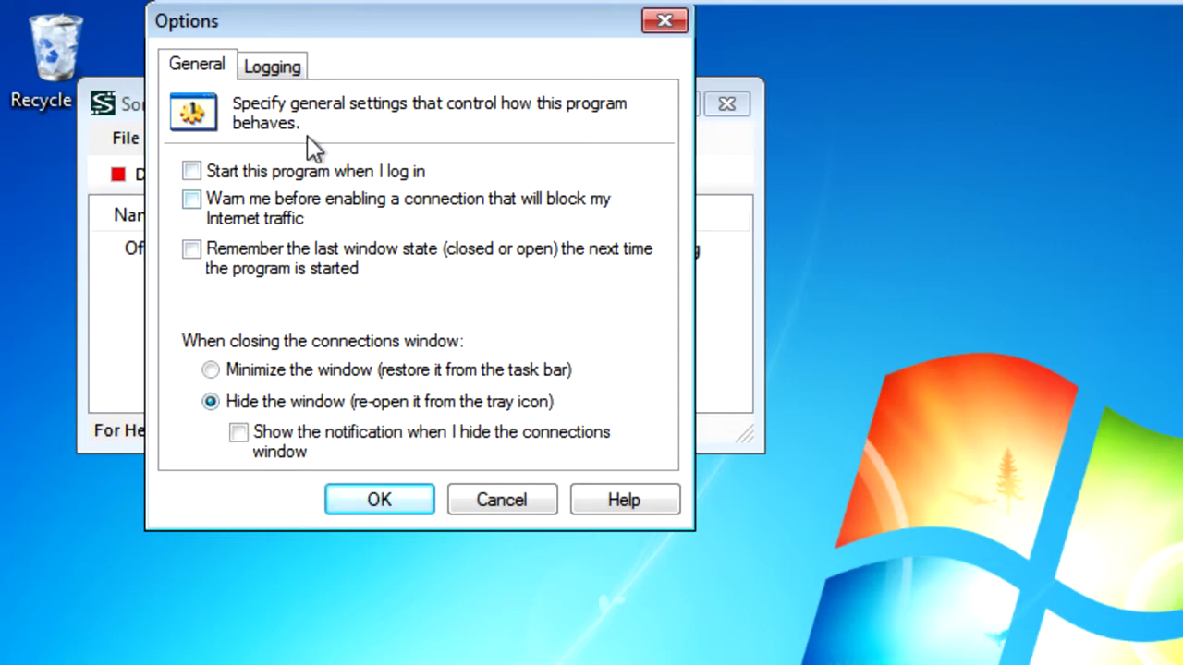
Examine the client's logging options and auto-log file settings, and close the client without changing anything
click(285, 71)
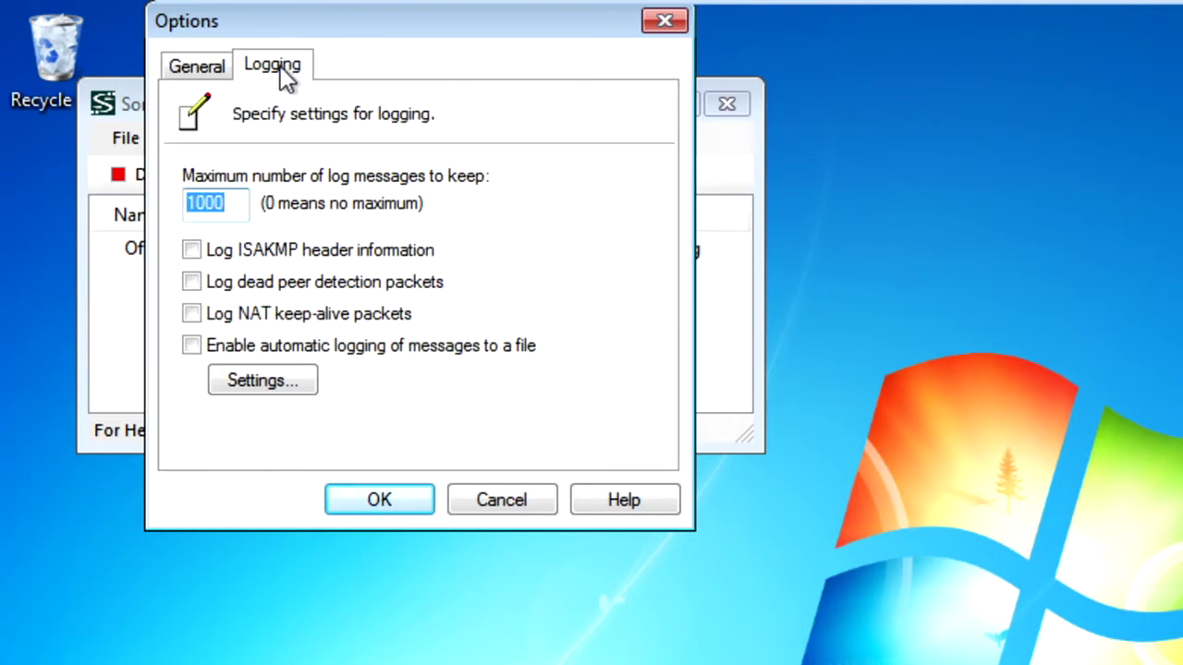
click(282, 381)
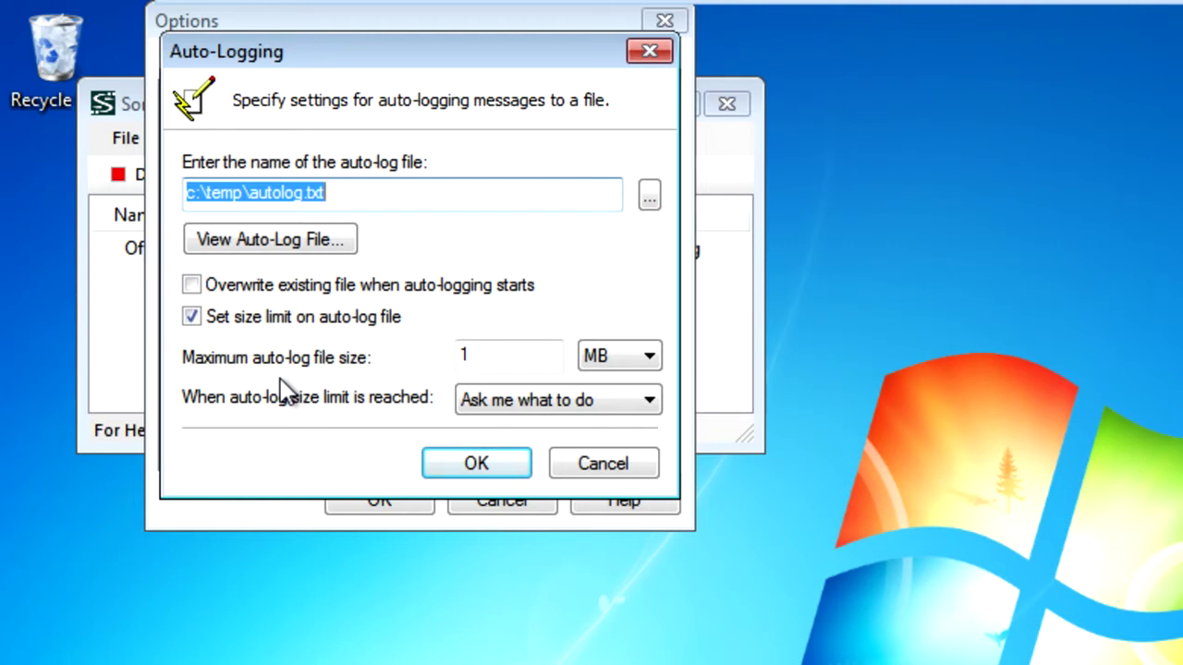
click(602, 465)
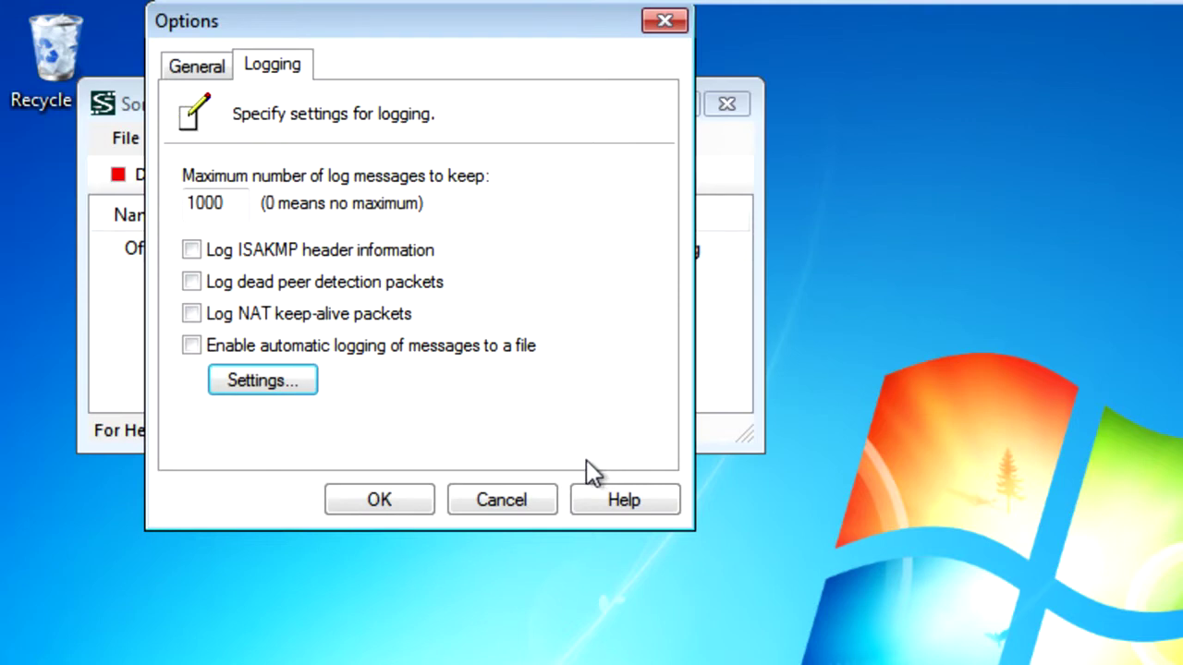
click(504, 500)
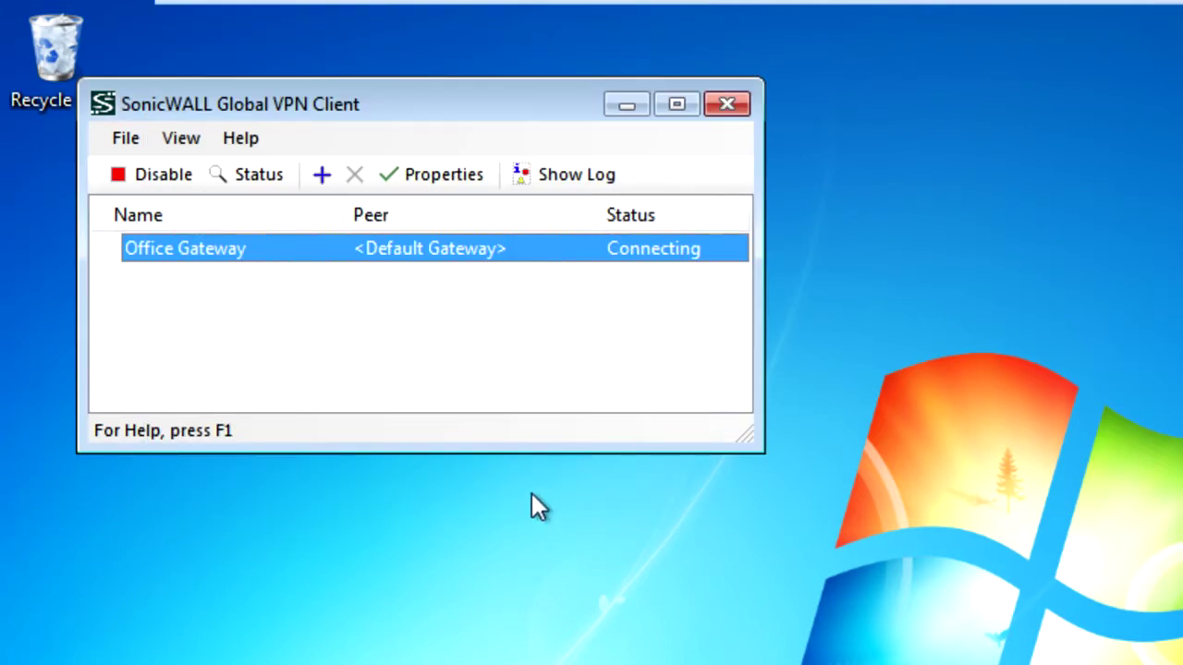
click(739, 109)
Switch to the Group Policy Management machine and create a GPO named Manage Sonicwall linked to the East Sales Users OU
mouse_move(741, 11)
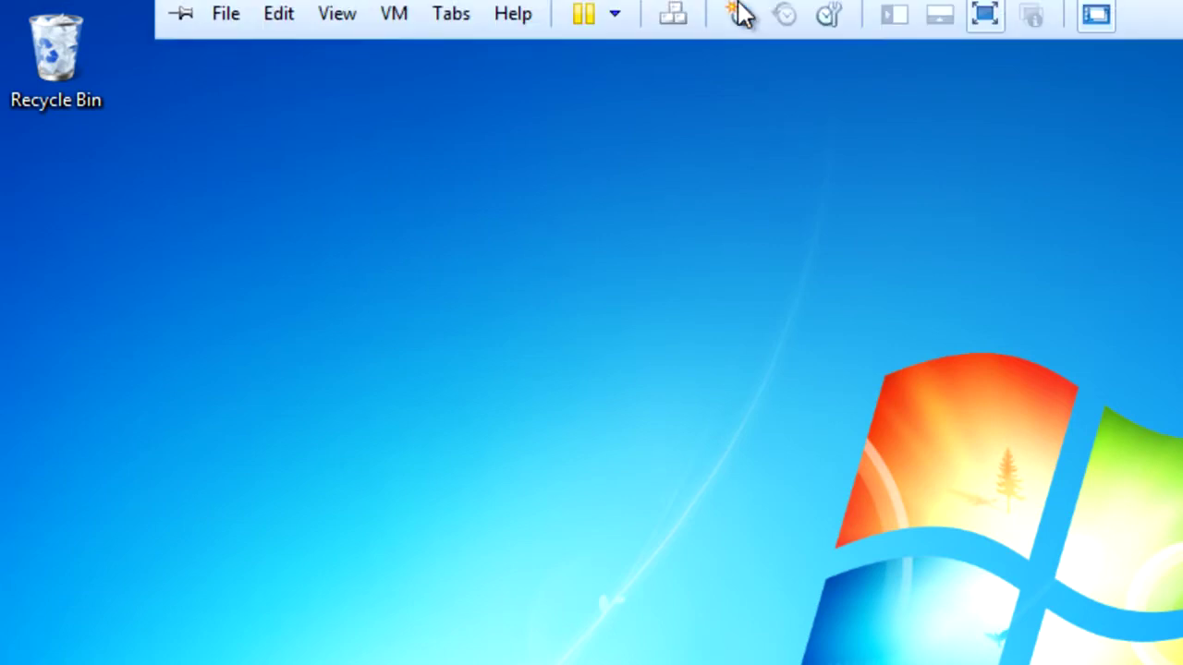
click(517, 28)
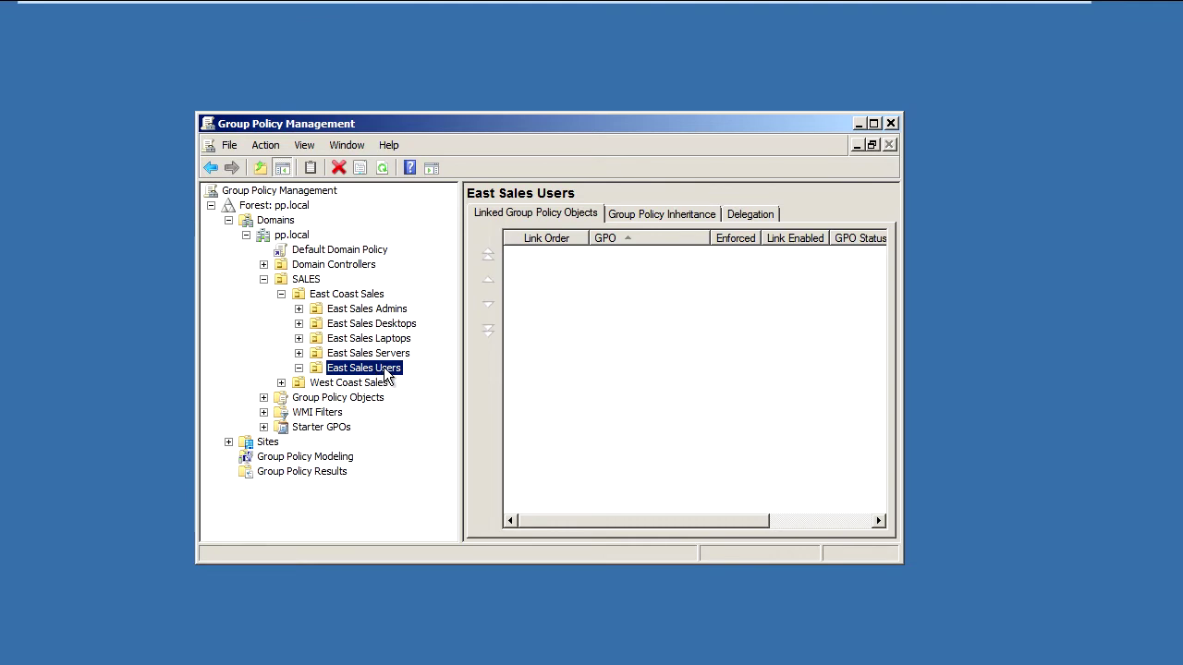
right_click(385, 370)
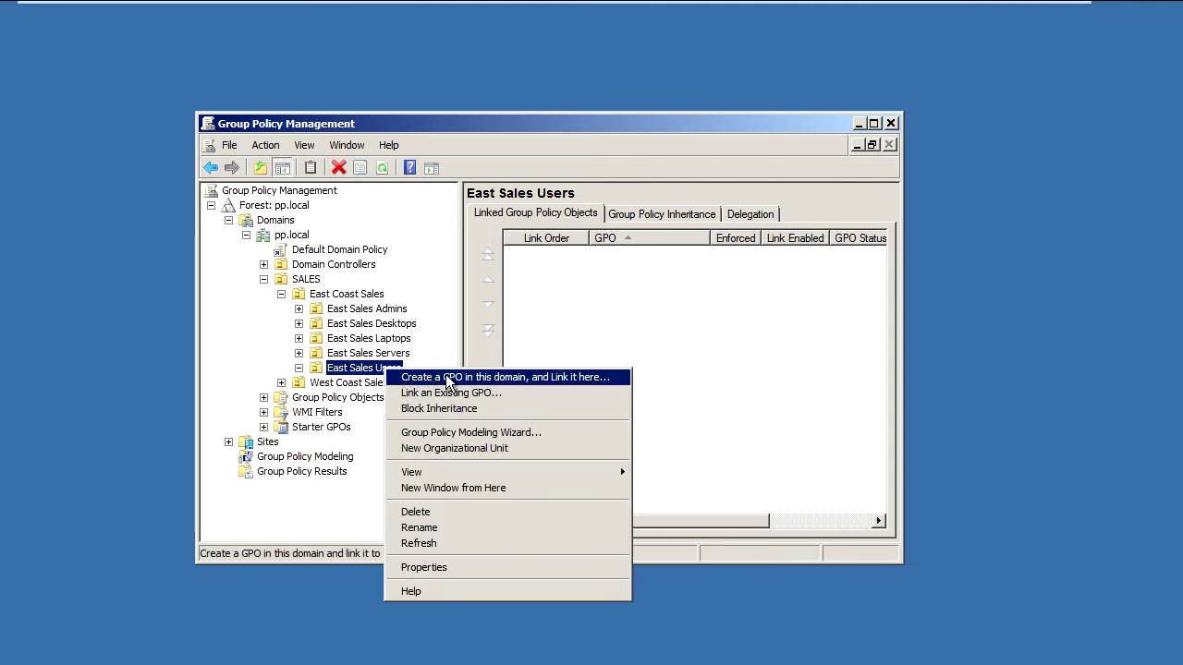
click(498, 378)
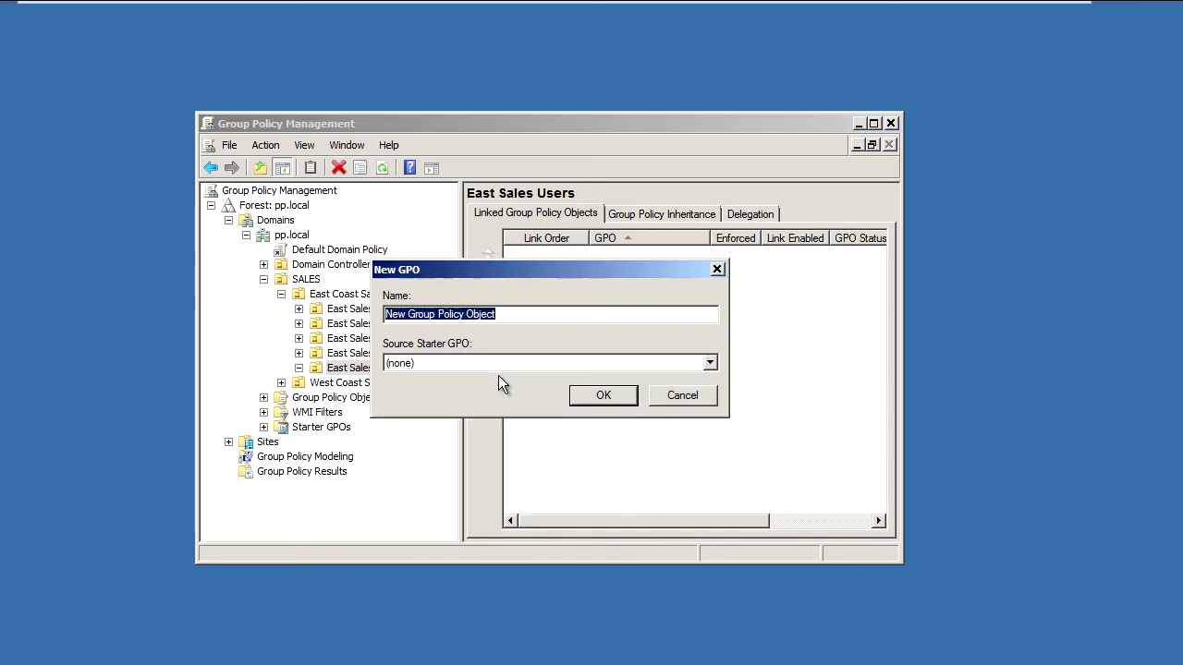
text(Manag)
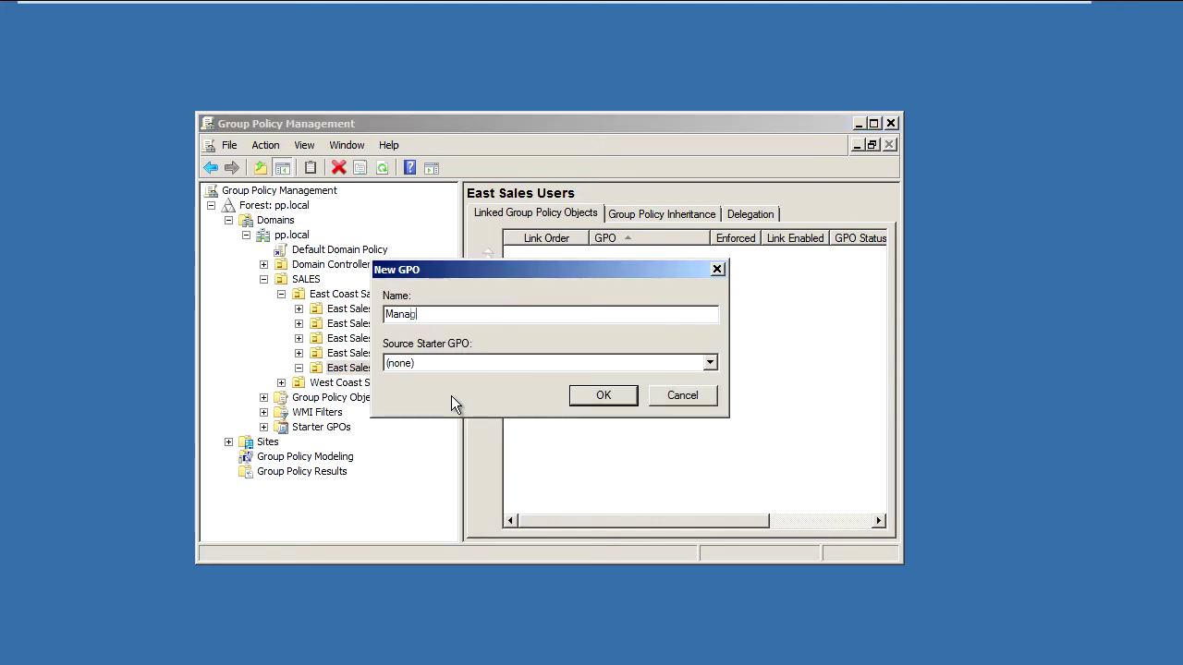
text(e Sonicwall)
key(Return)
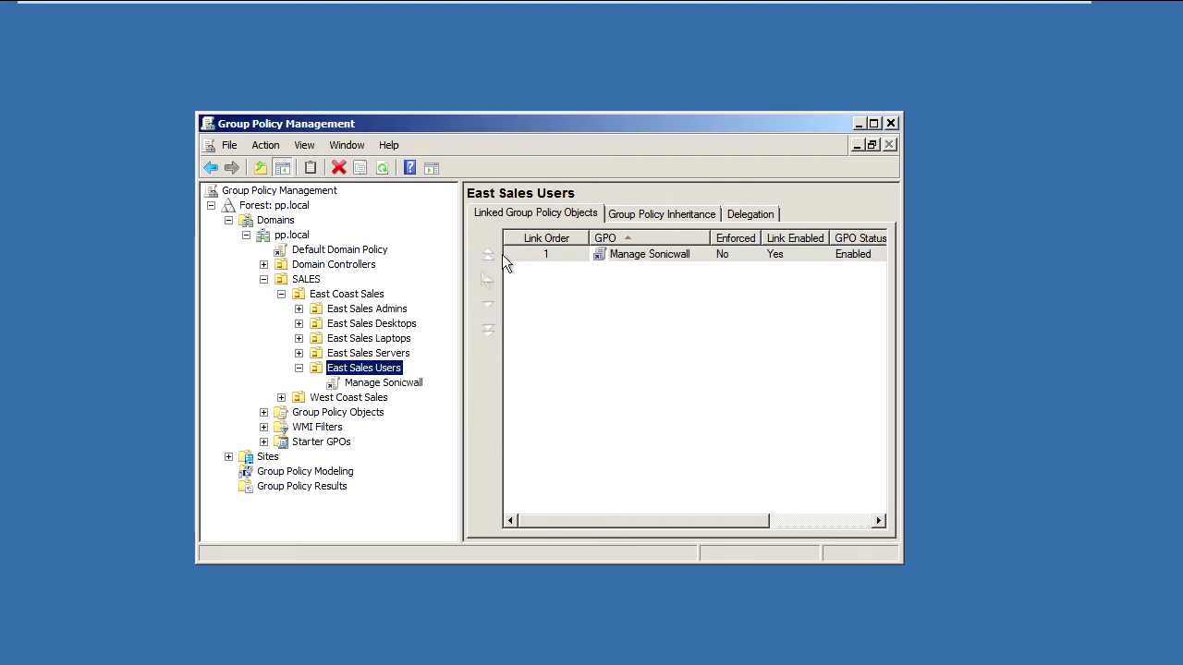
Edit the Manage Sonicwall GPO and add PolicyPak for SonicWALL Global VPN Client to the PolicyPak applications under User Configuration
click(558, 252)
right_click(559, 252)
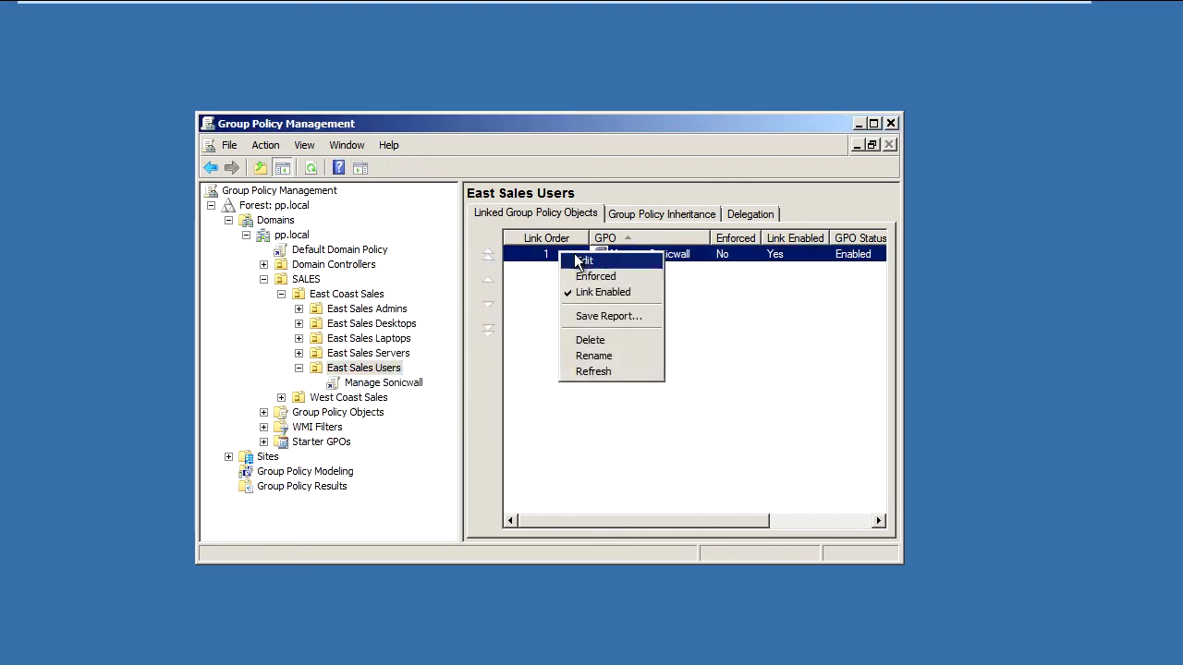
click(582, 261)
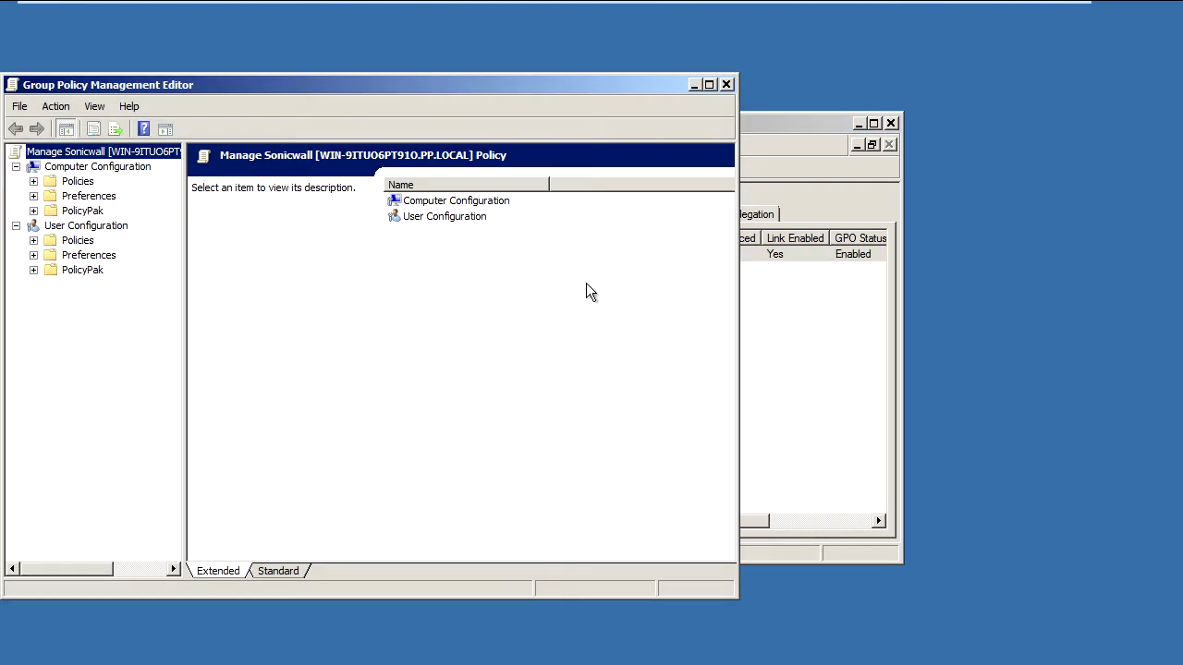
click(35, 271)
click(109, 285)
right_click(111, 284)
mouse_move(142, 294)
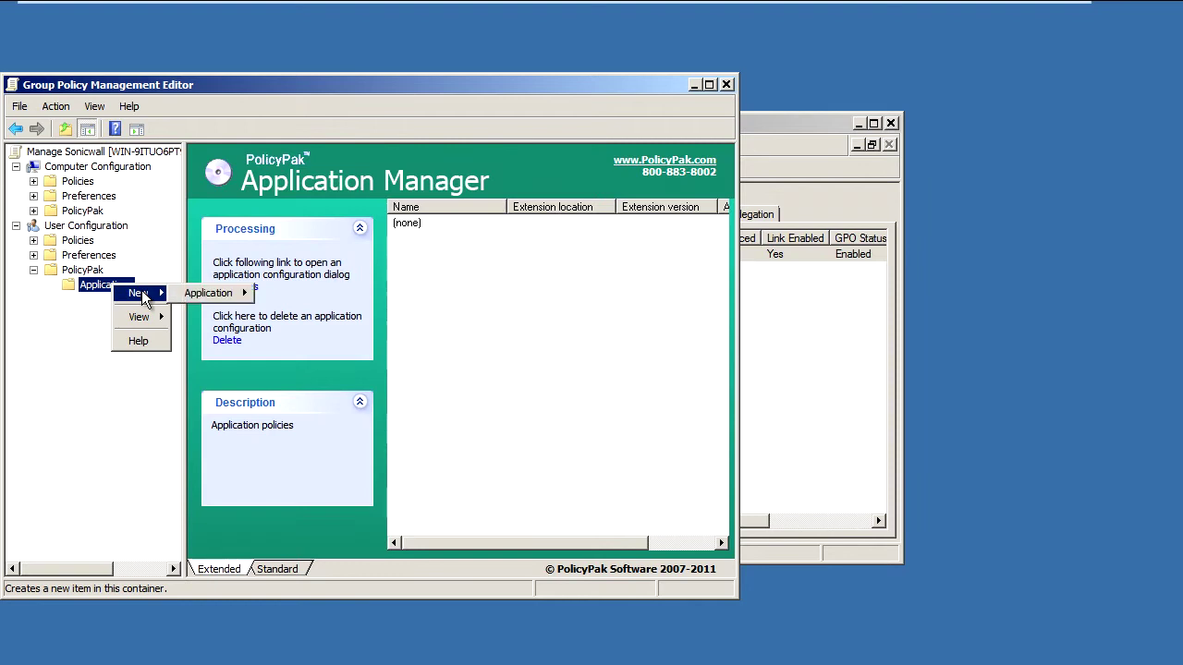
mouse_move(196, 290)
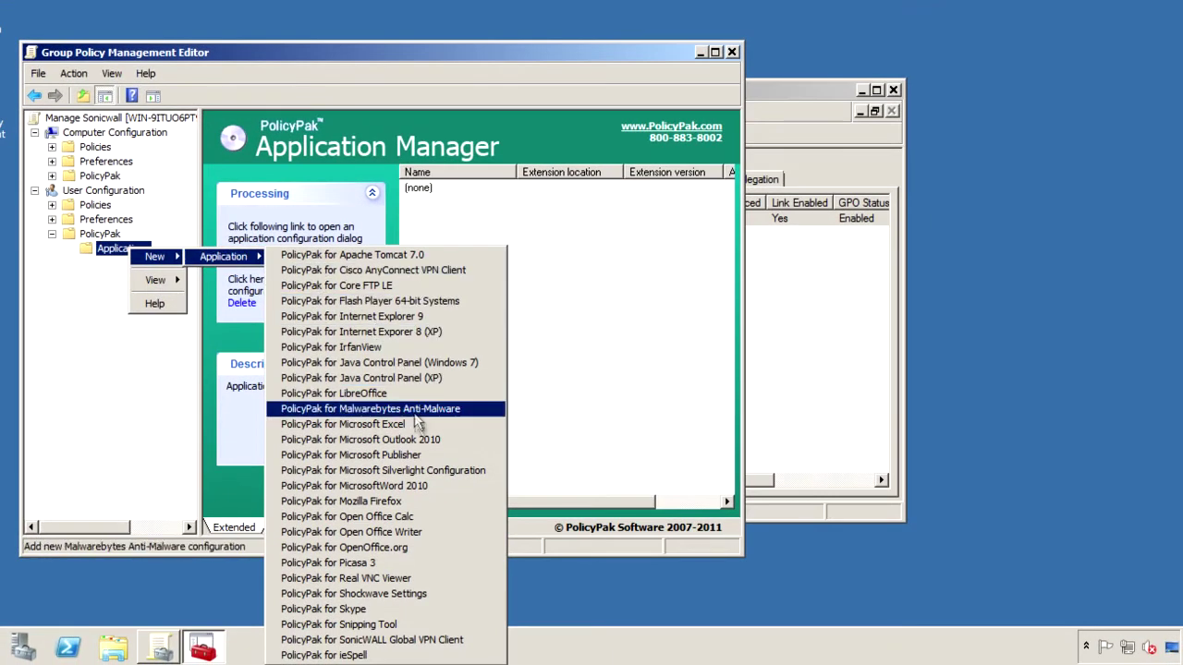
click(470, 640)
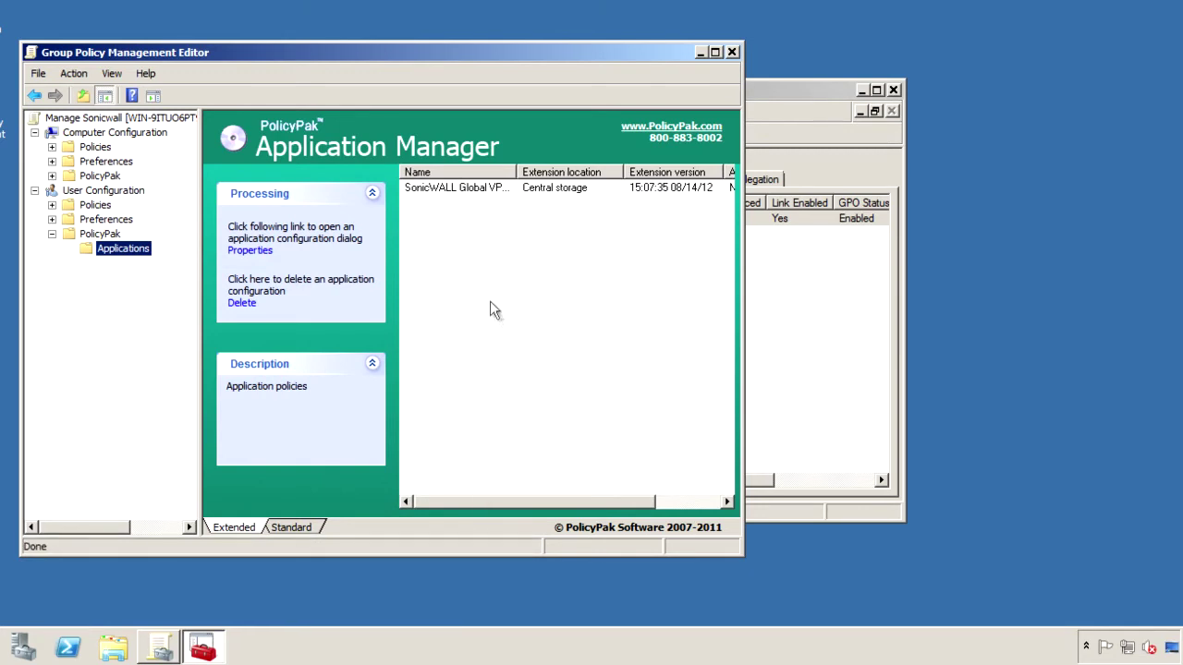
In the SonicWALL Global VPN Client policy's properties, enforce the checked warning before enabling a connection that will block Internet traffic
click(443, 190)
right_click(443, 189)
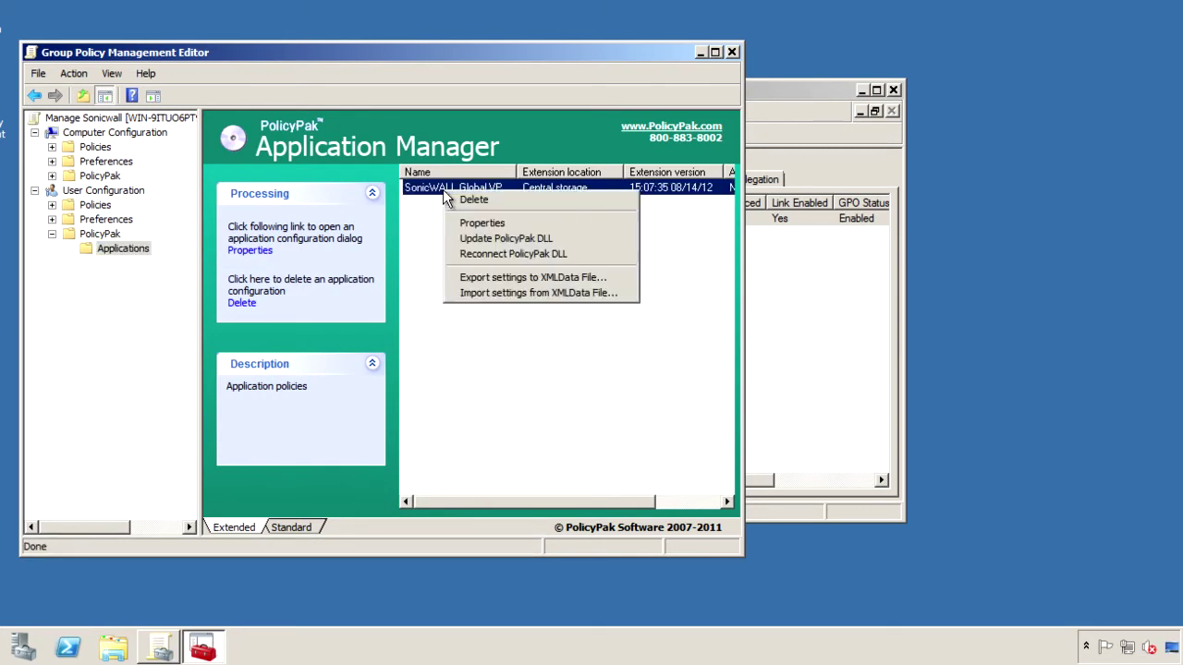
click(471, 225)
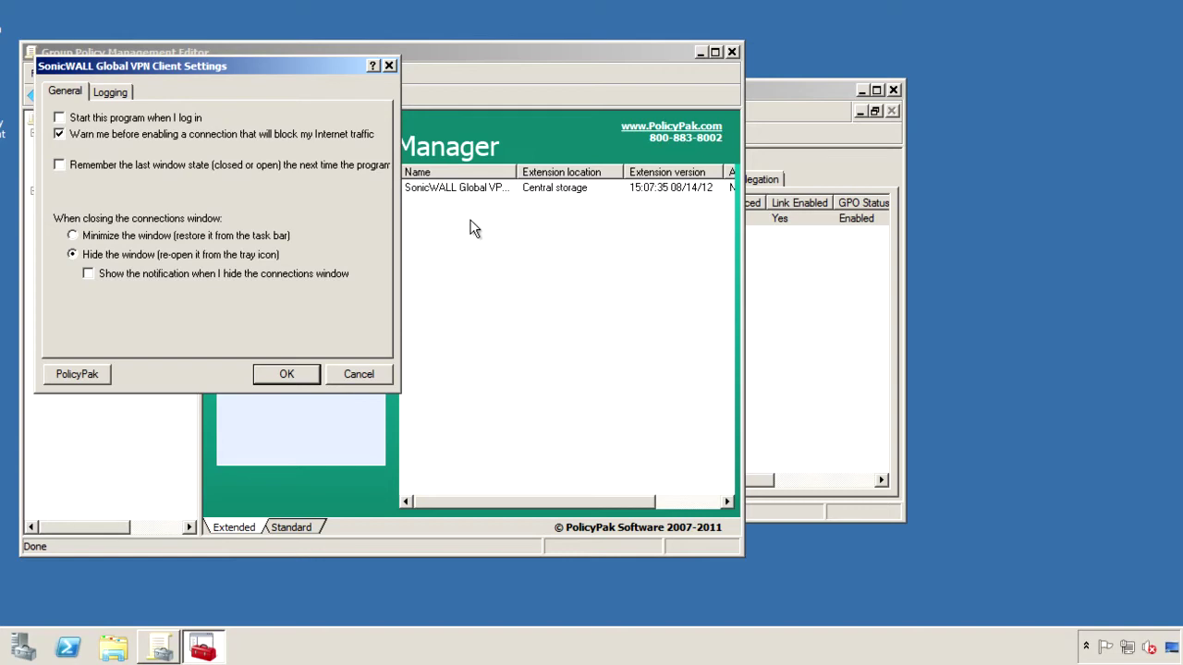
click(60, 135)
click(58, 136)
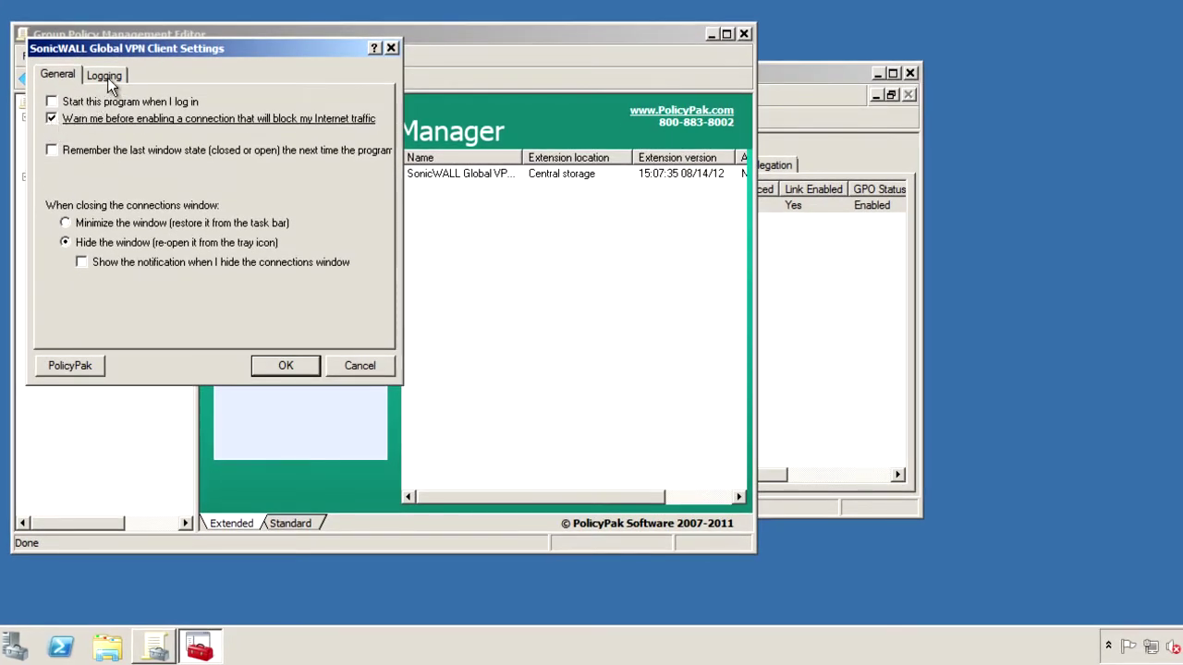
Set the maximum number of log messages to 1500 and enable logging of NAT keep-alive packets and automatic logging to a file
click(113, 81)
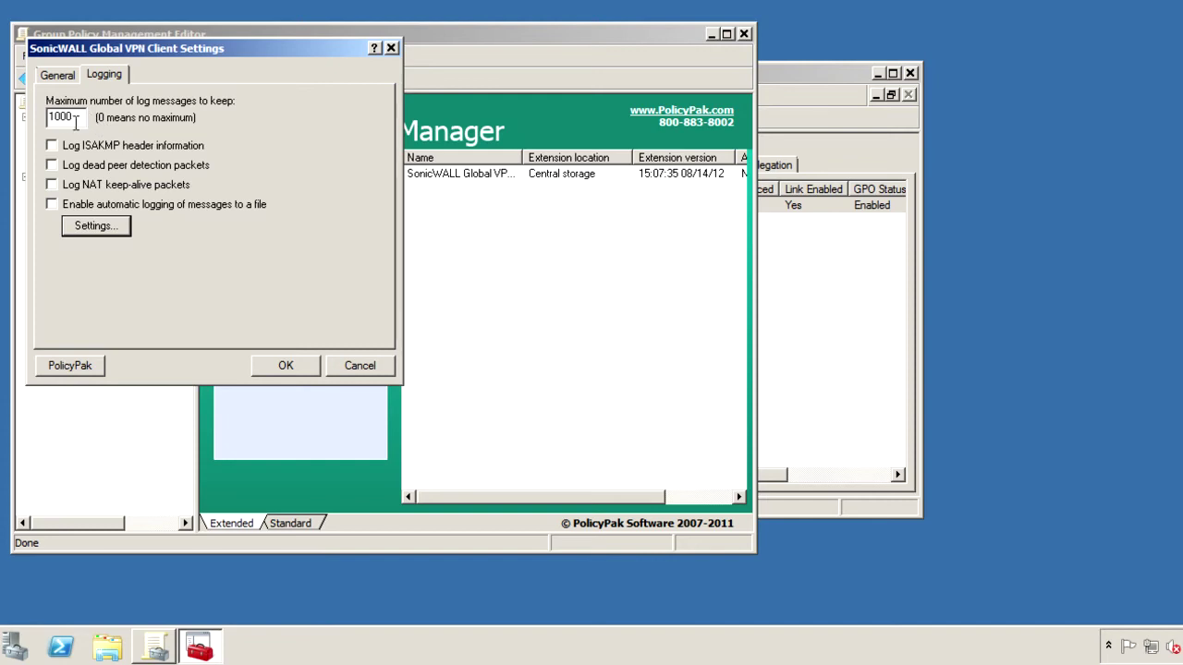
drag(51, 116, 62, 117)
text(15)
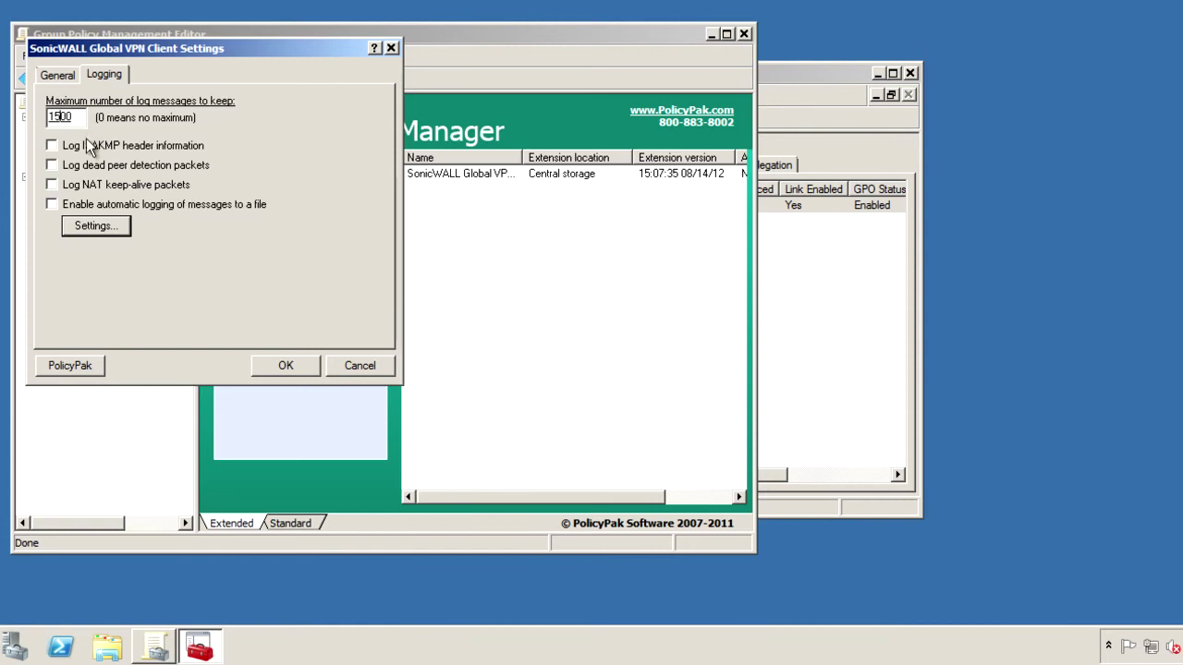
click(51, 187)
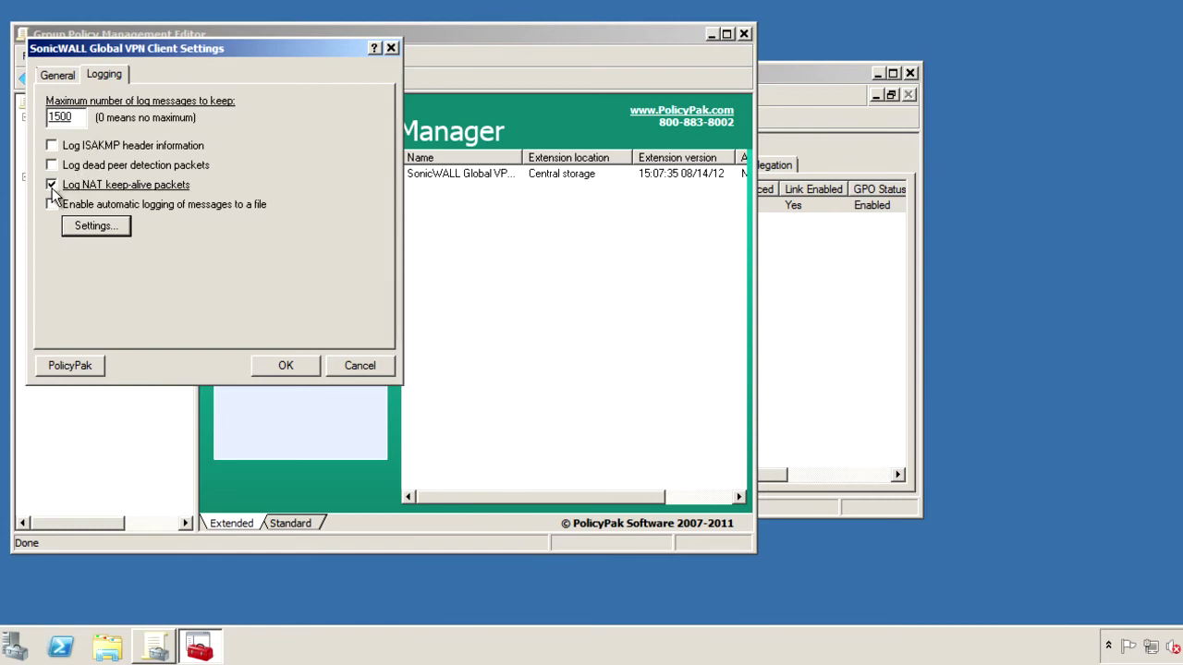
click(51, 206)
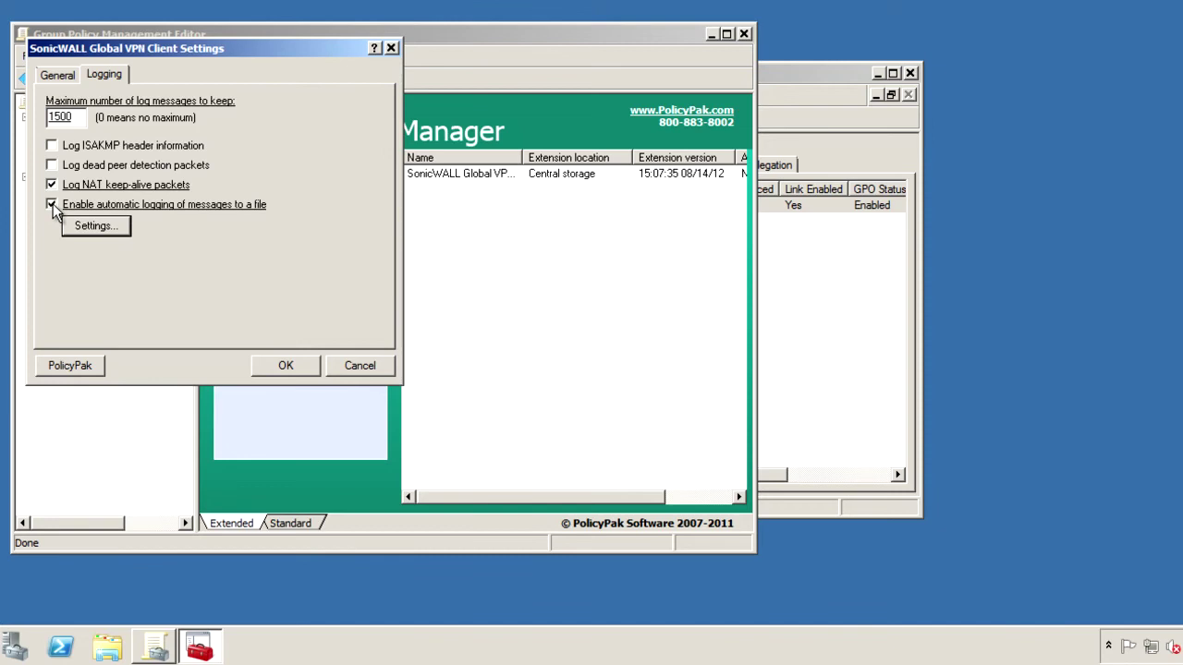
Enforce overwriting the existing auto-log file and a size limit of 5 MB in the auto-logging settings, and save the policy settings
click(101, 228)
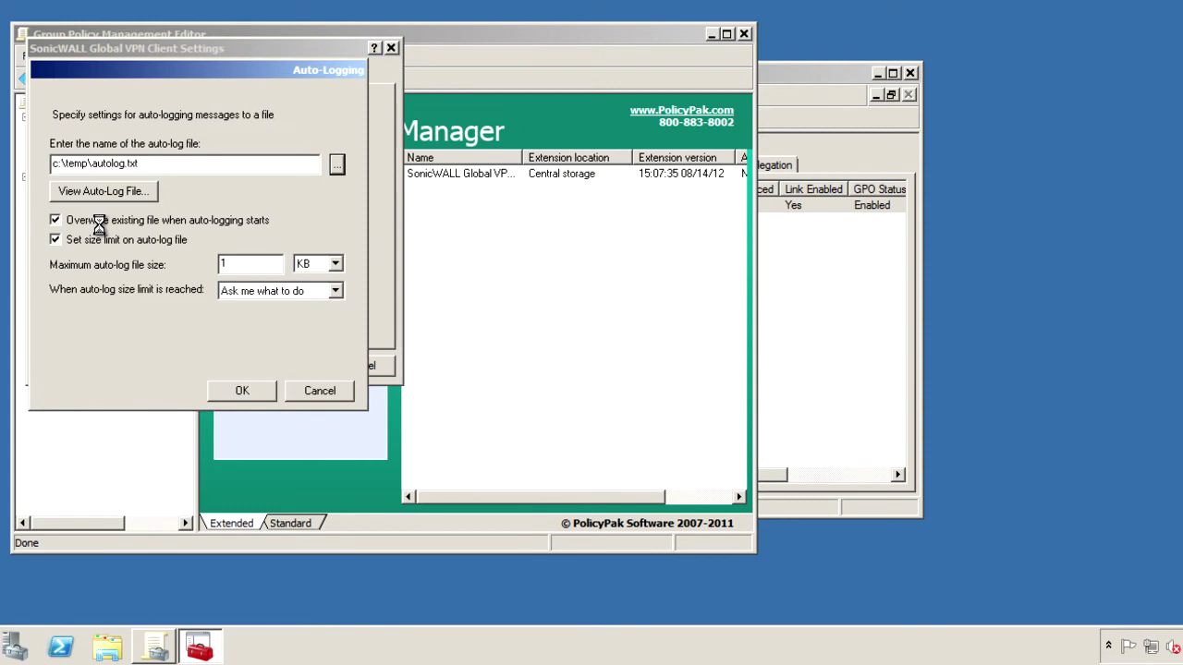
click(56, 222)
click(57, 221)
click(58, 240)
click(56, 240)
key(Tab)
text(5)
click(336, 265)
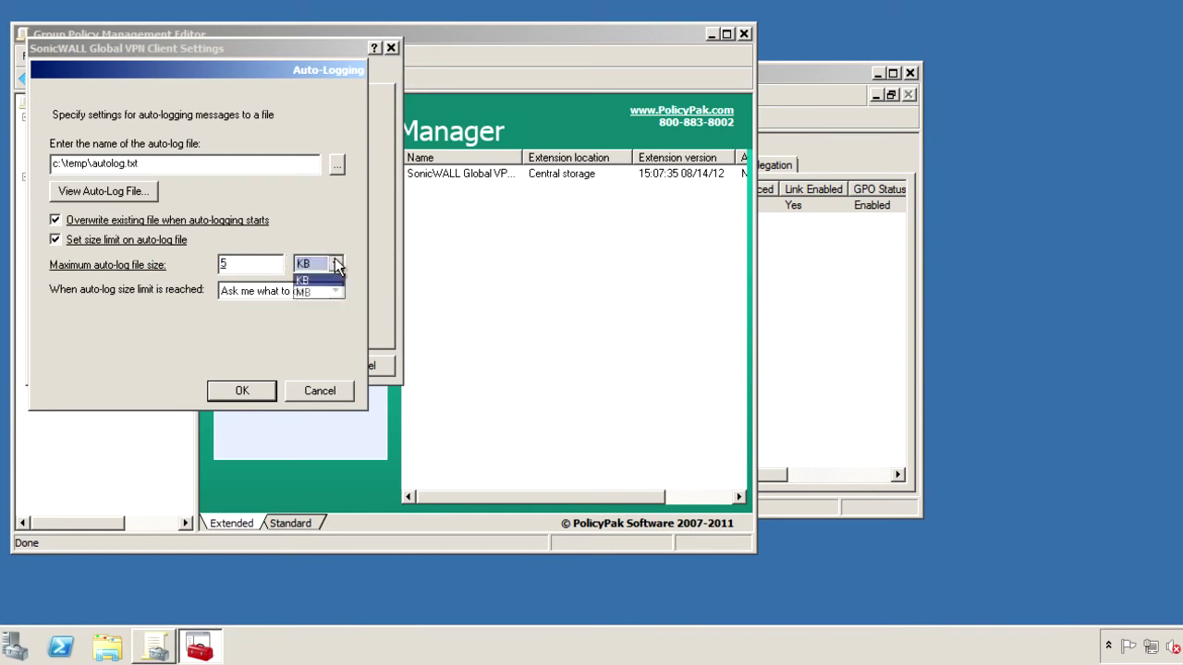
click(319, 292)
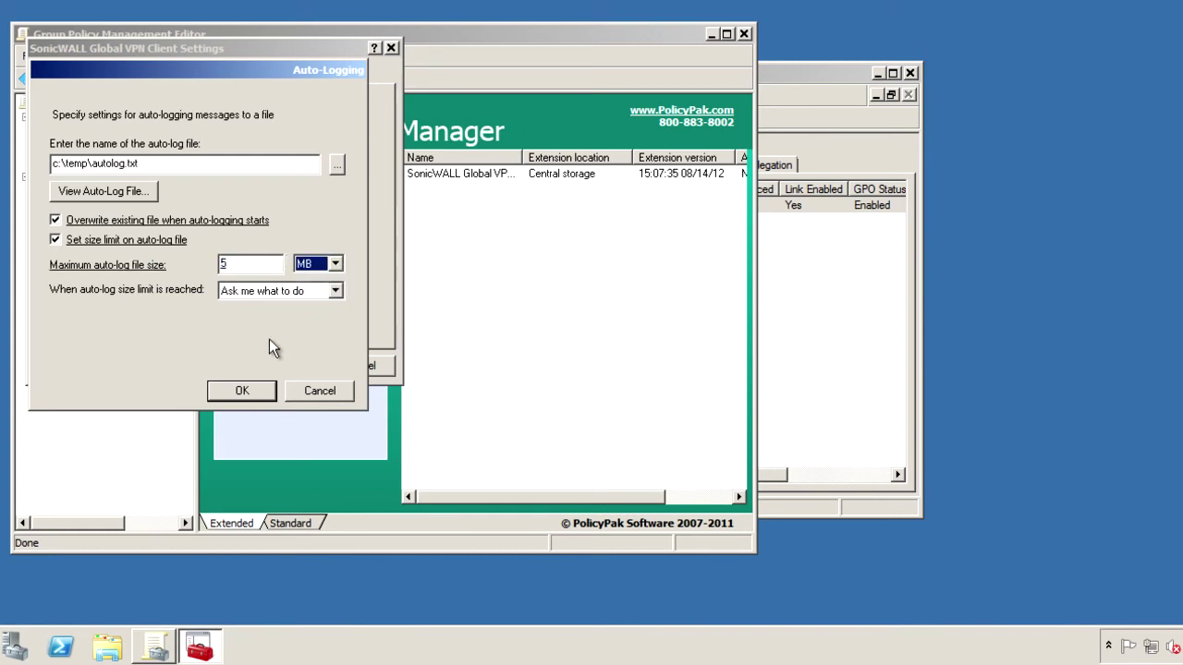
click(238, 390)
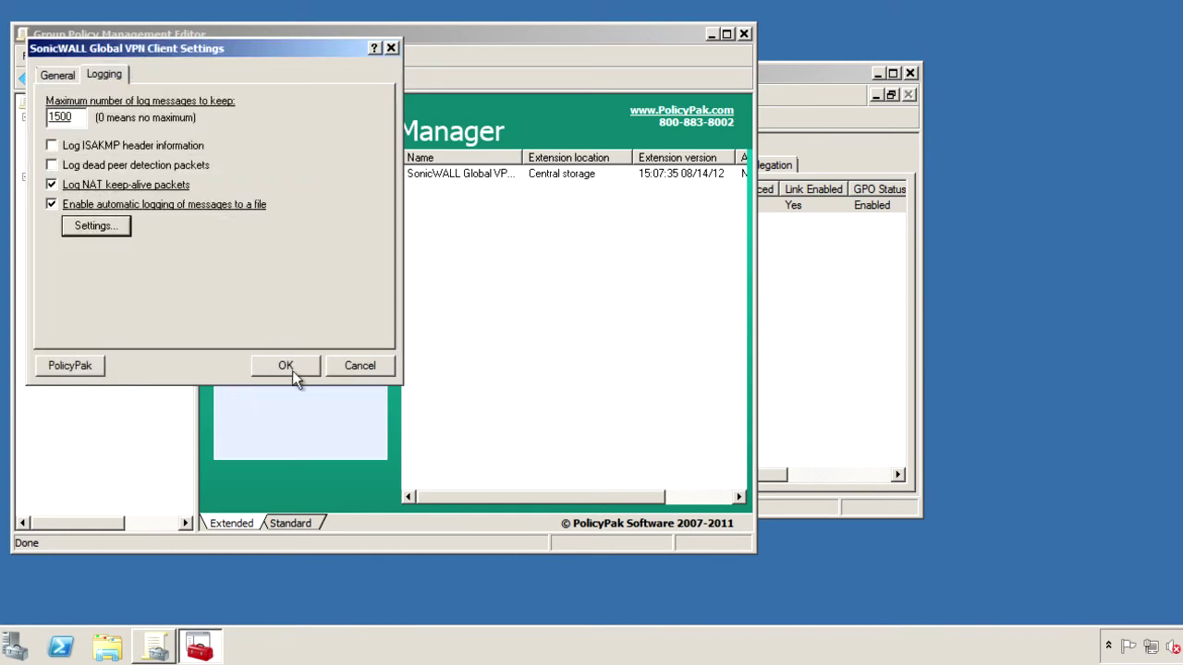
click(292, 368)
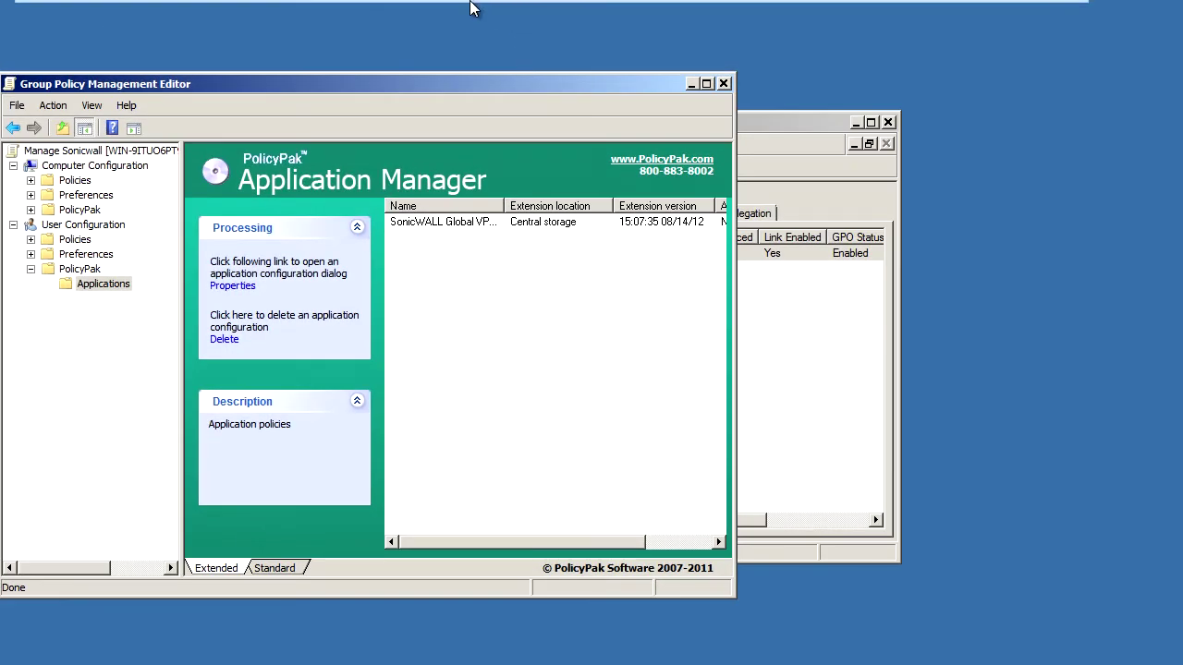
Switch to the Windows 7 client machine and refresh Group Policy by running gpupdate in the Command Prompt
mouse_move(471, 7)
click(343, 17)
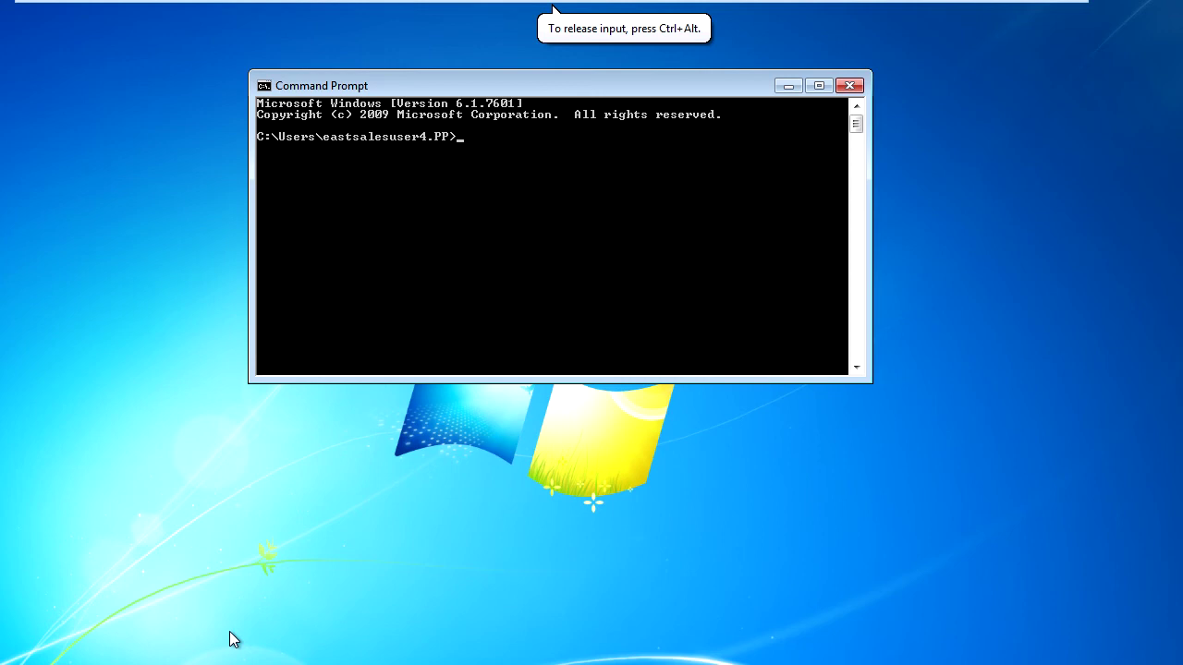
text(pupdate)
key(Return)
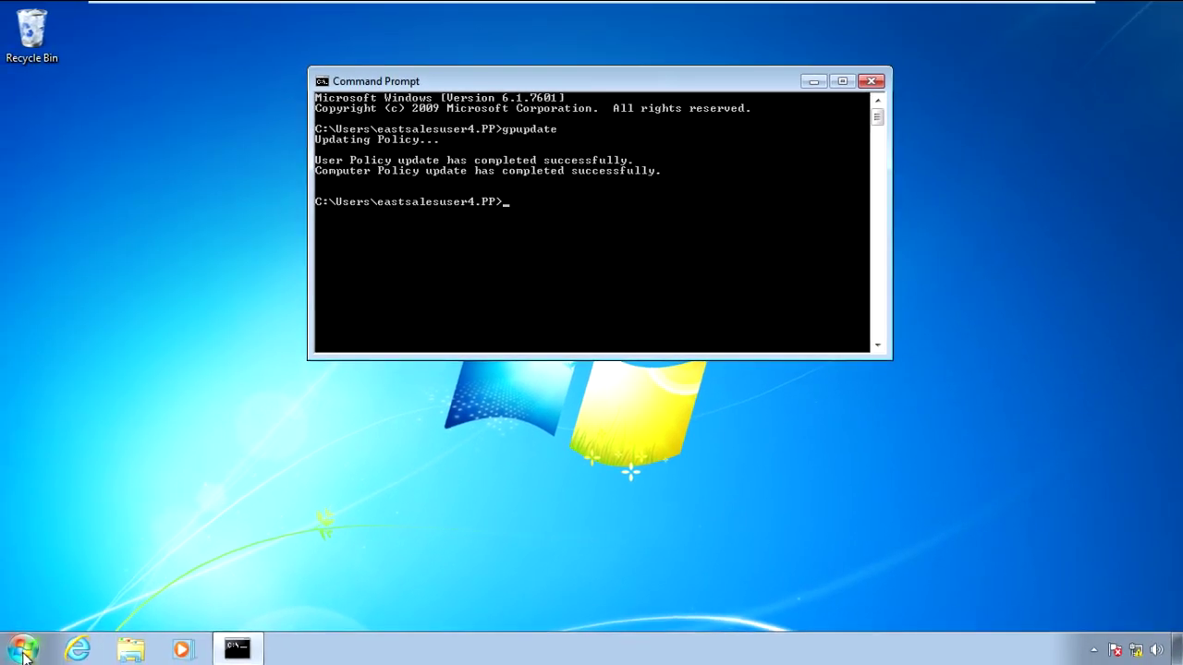
Launch the SonicWALL Global VPN Client and open its options to check the delivered logging settings
click(22, 651)
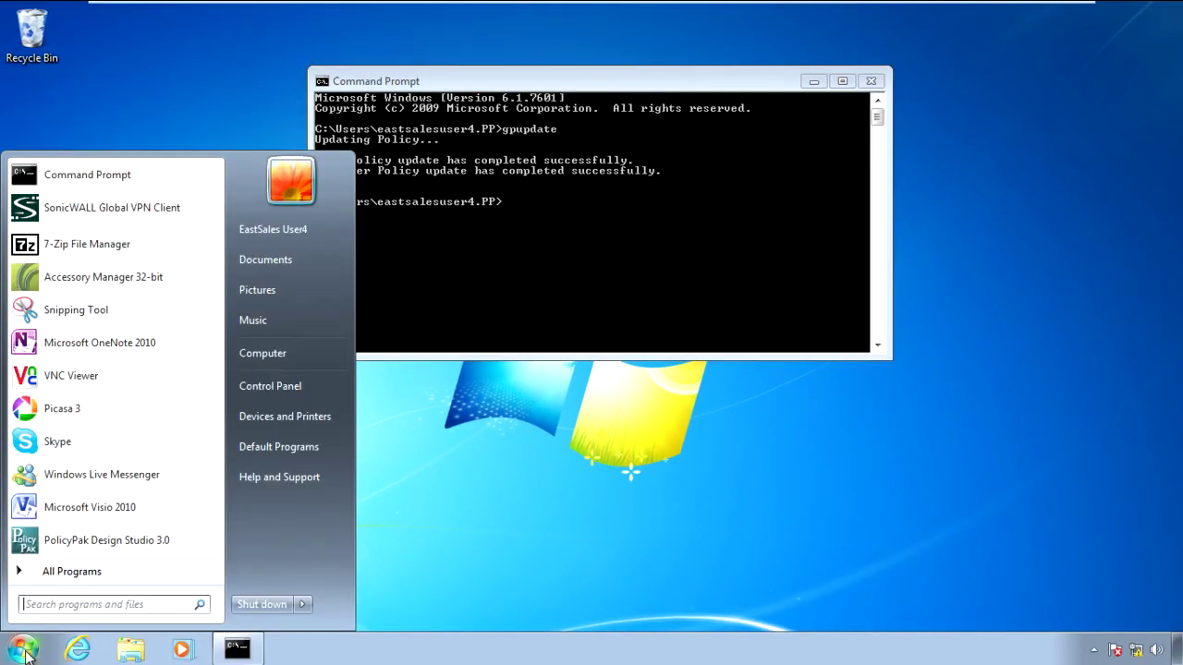
click(137, 57)
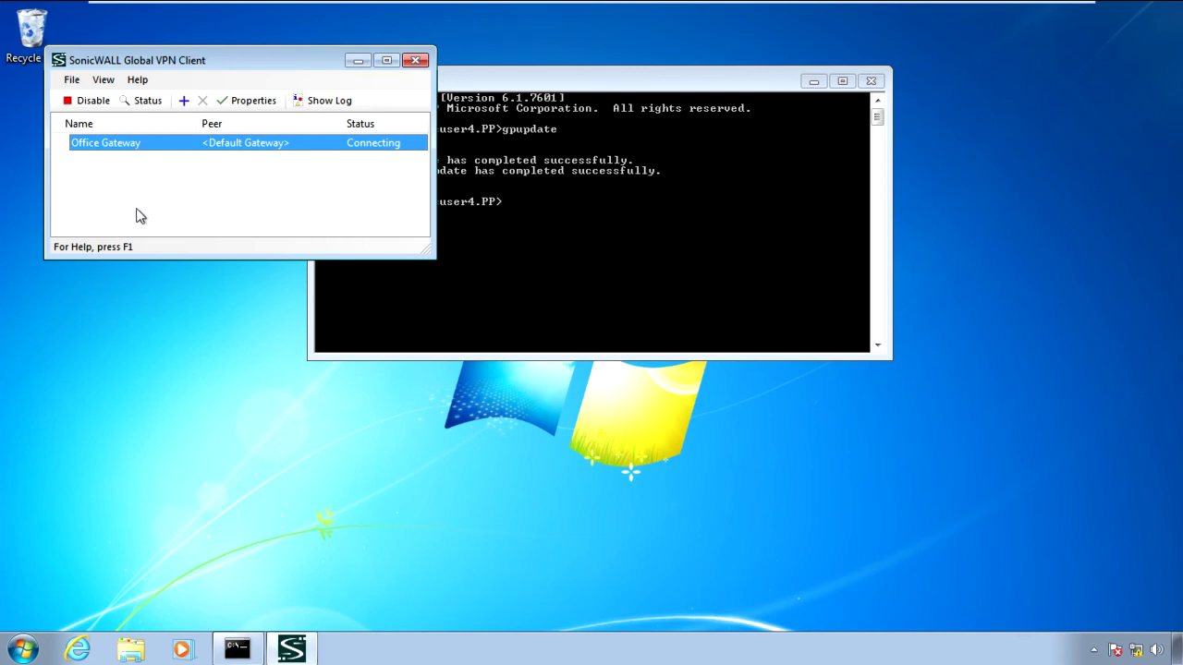
click(103, 80)
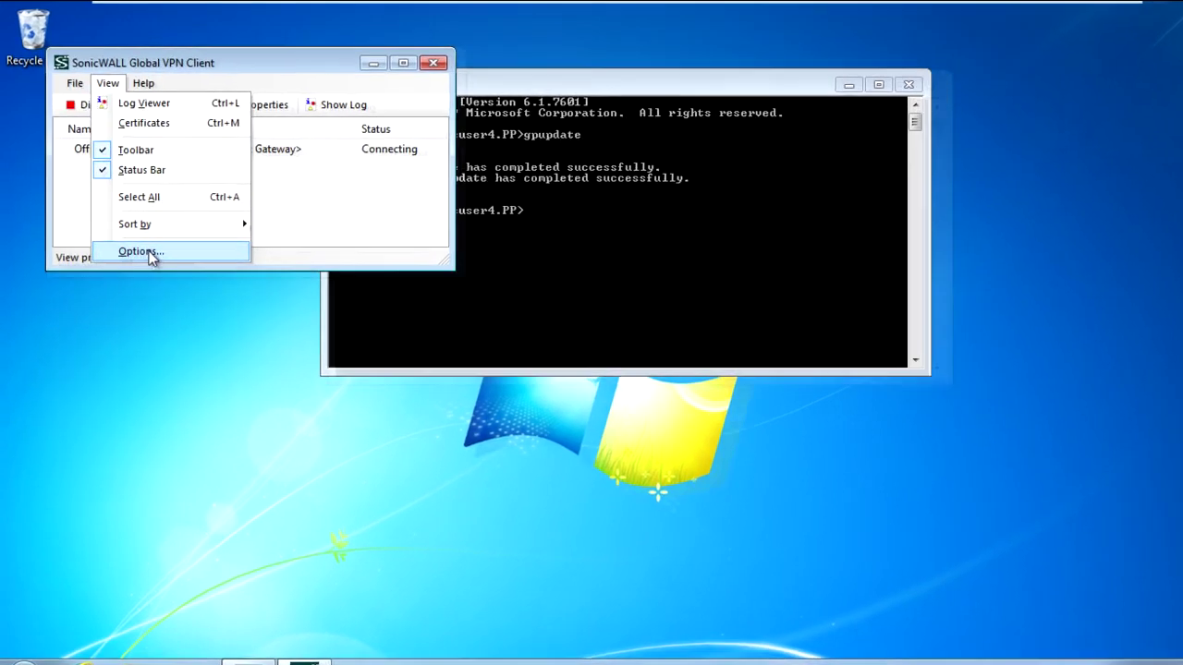
click(135, 241)
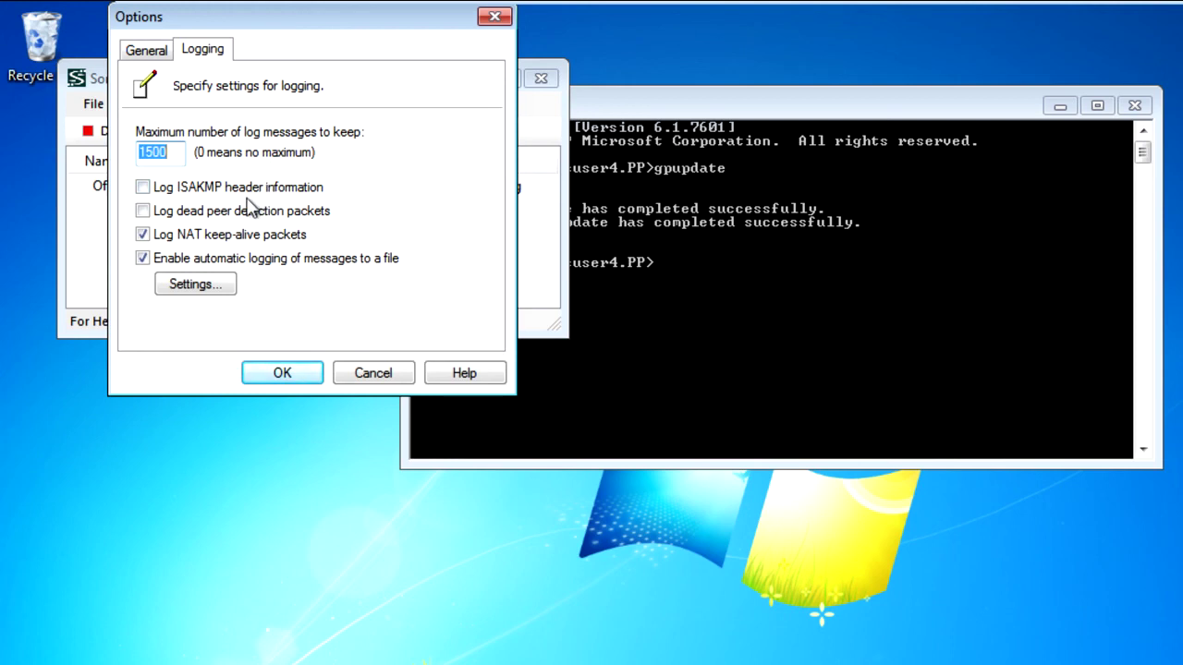
Check the auto-logging settings for file overwriting and the size limit, and close the client's options
click(215, 288)
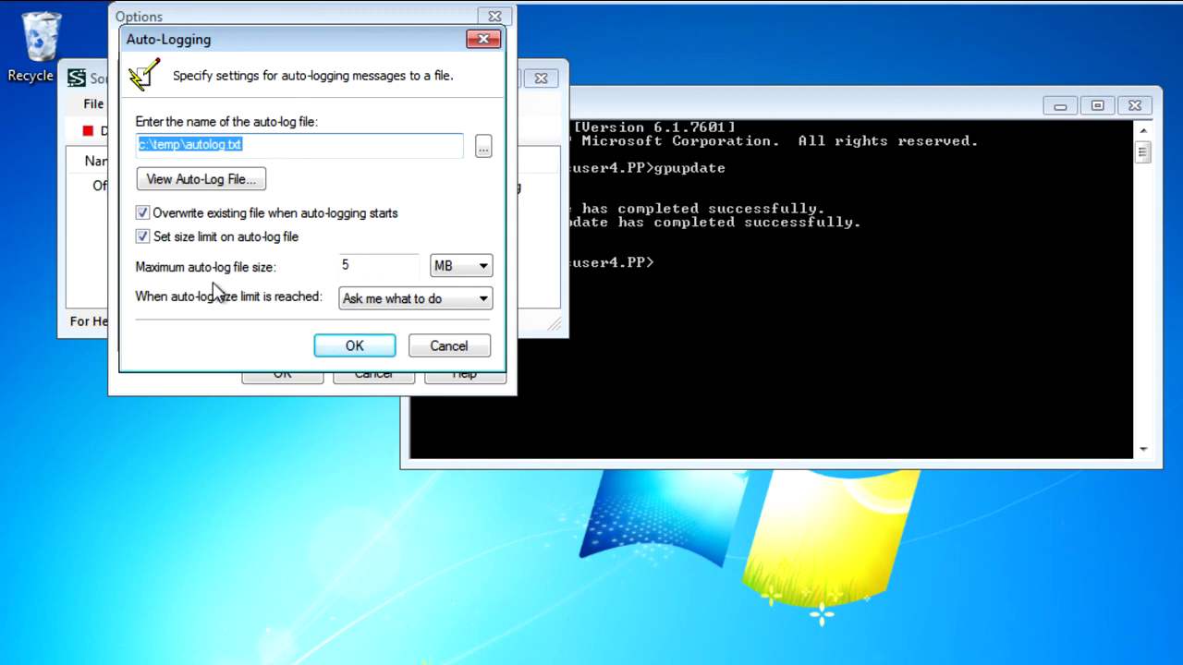
click(344, 351)
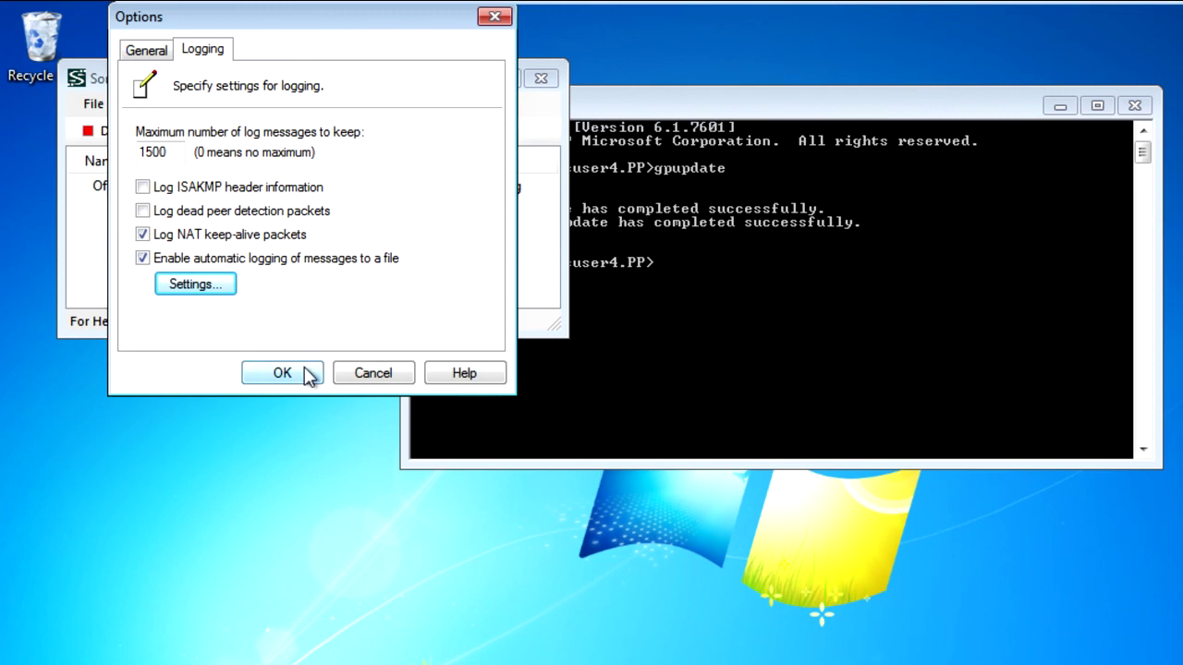
click(309, 375)
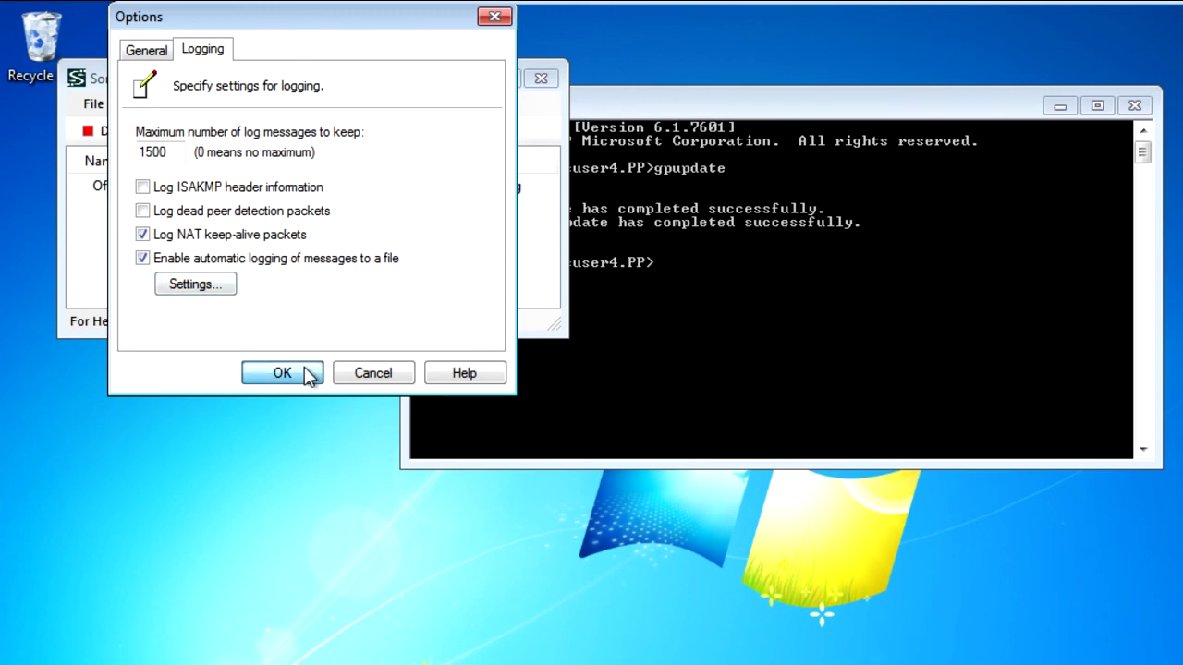
click(309, 375)
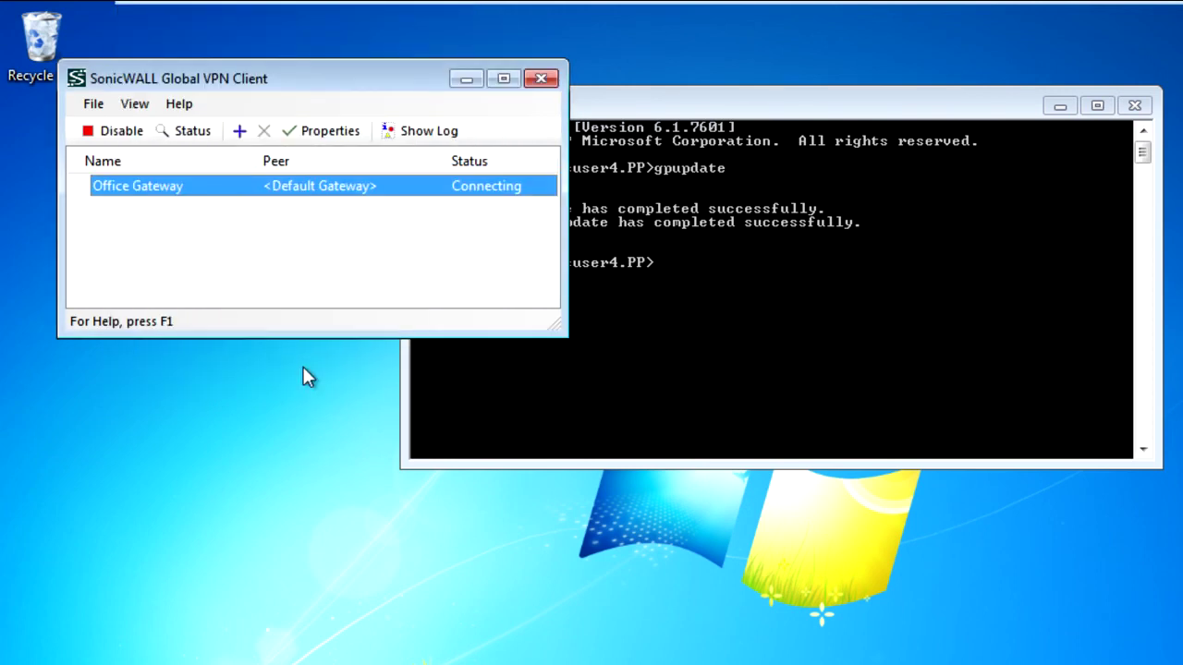